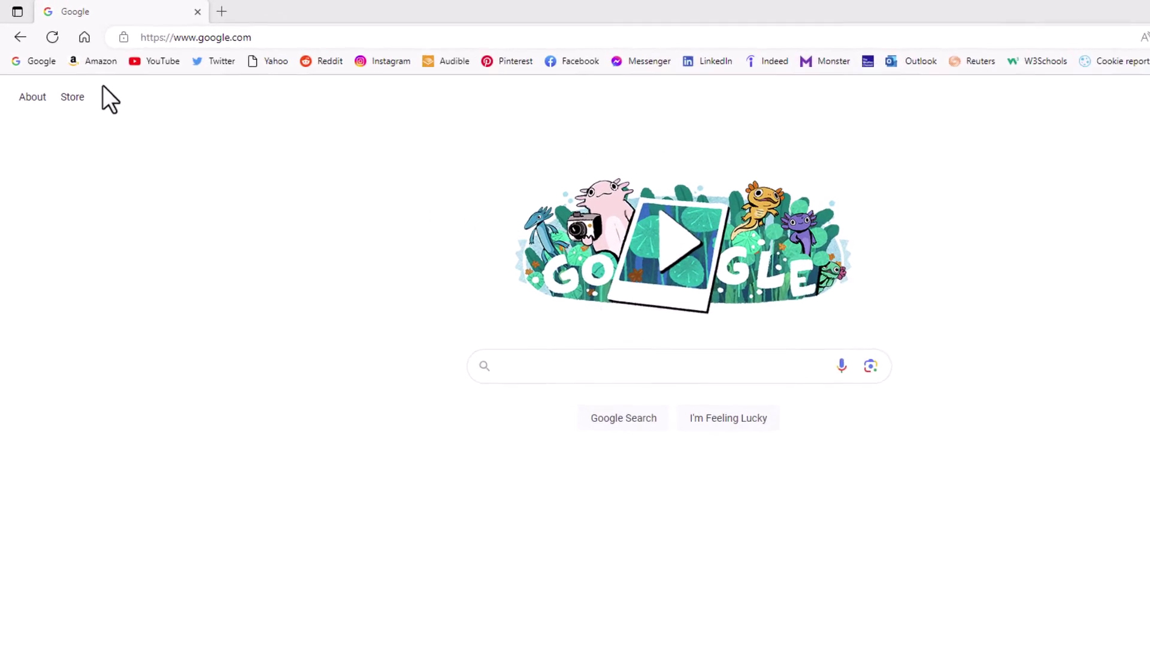
# - Load the home page, then open Edge Settings from the Settings and more menu
pyautogui.click(72, 32)
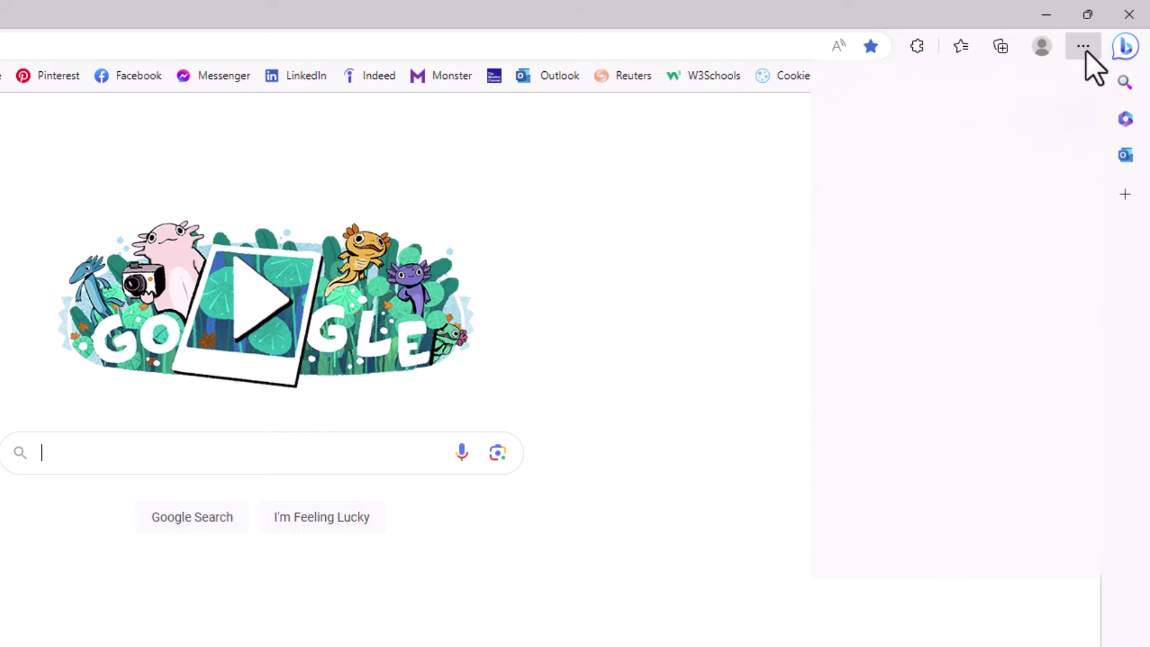
pyautogui.click(1083, 46)
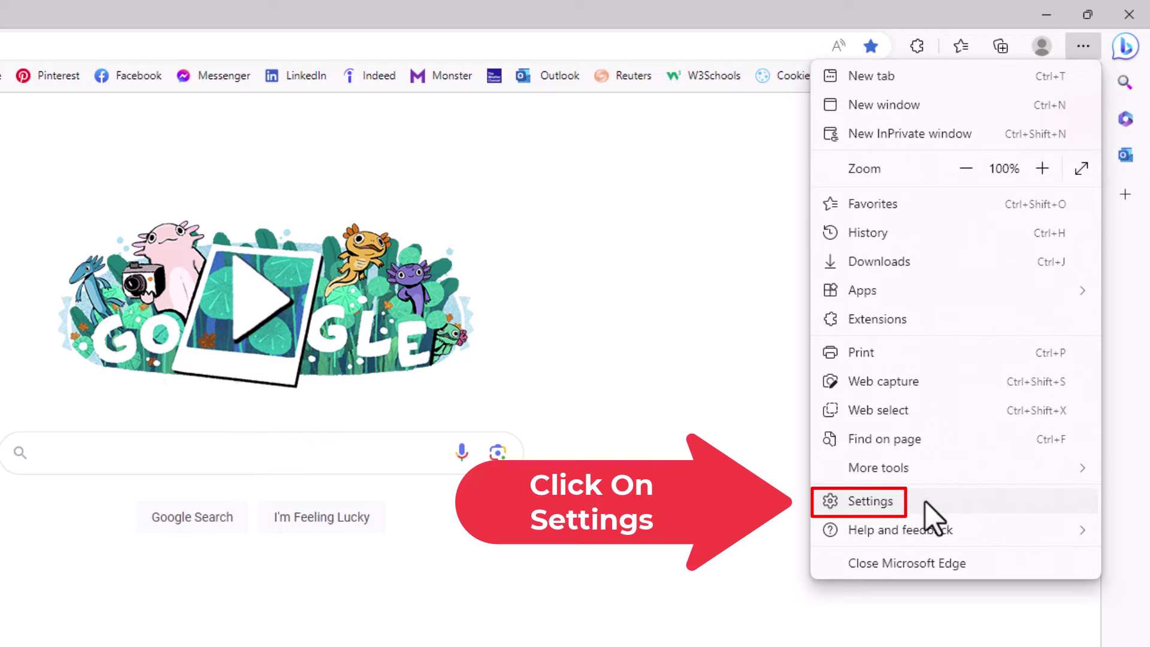
pyautogui.click(907, 503)
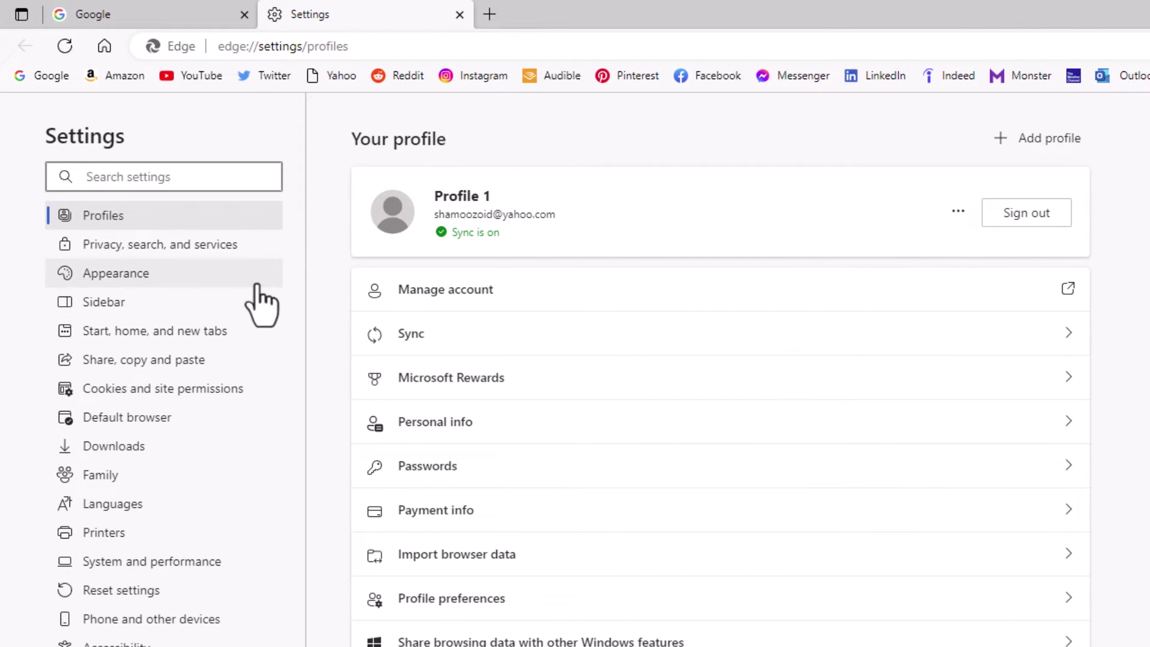
# - Open the Appearance category in the Settings sidebar to reach the toolbar button options
pyautogui.click(157, 279)
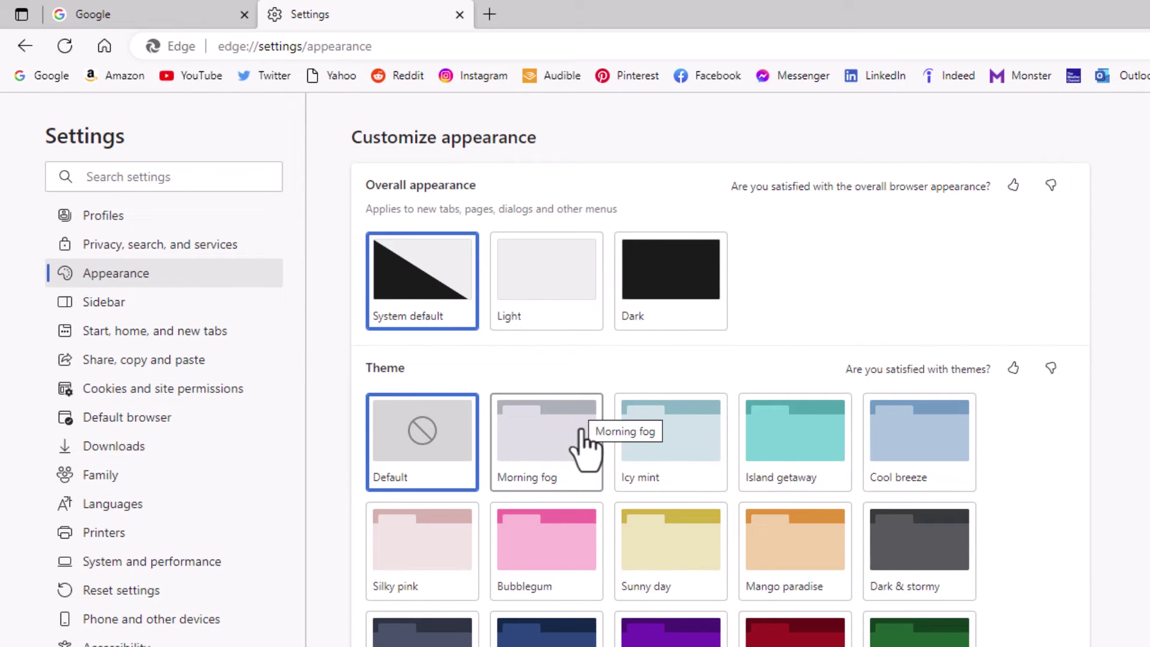
pyautogui.scroll(-5, 586, 445)
pyautogui.scroll(-4, 580, 440)
pyautogui.scroll(-4, 580, 441)
pyautogui.scroll(-3, 580, 441)
pyautogui.scroll(-2, 573, 440)
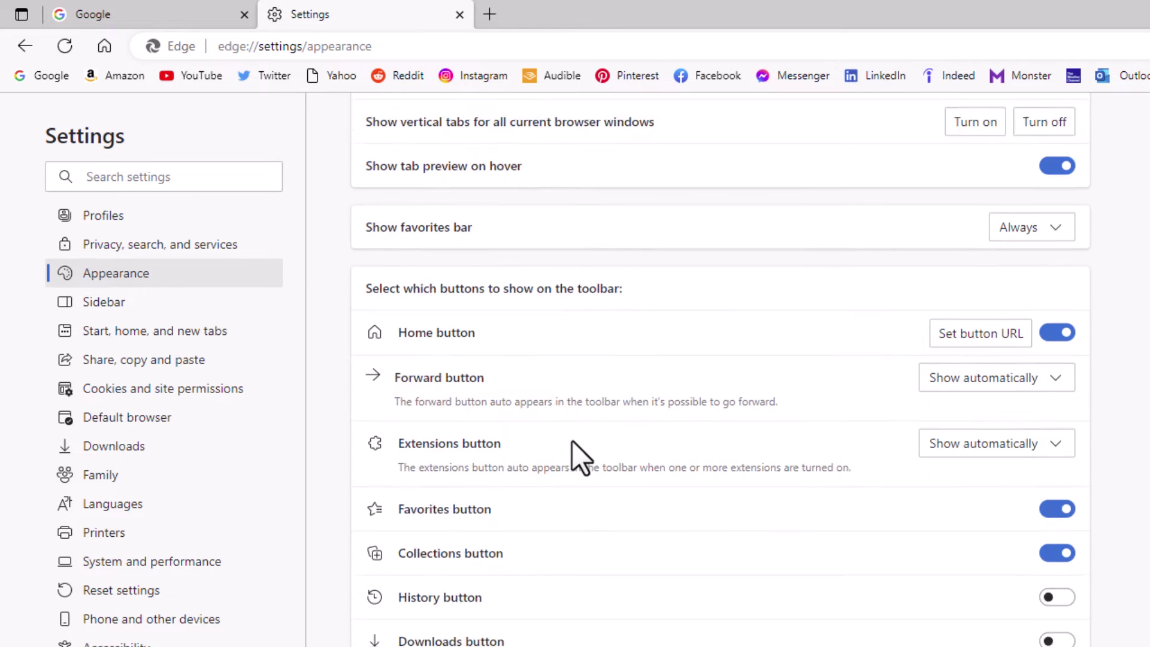
pyautogui.scroll(-1, 573, 440)
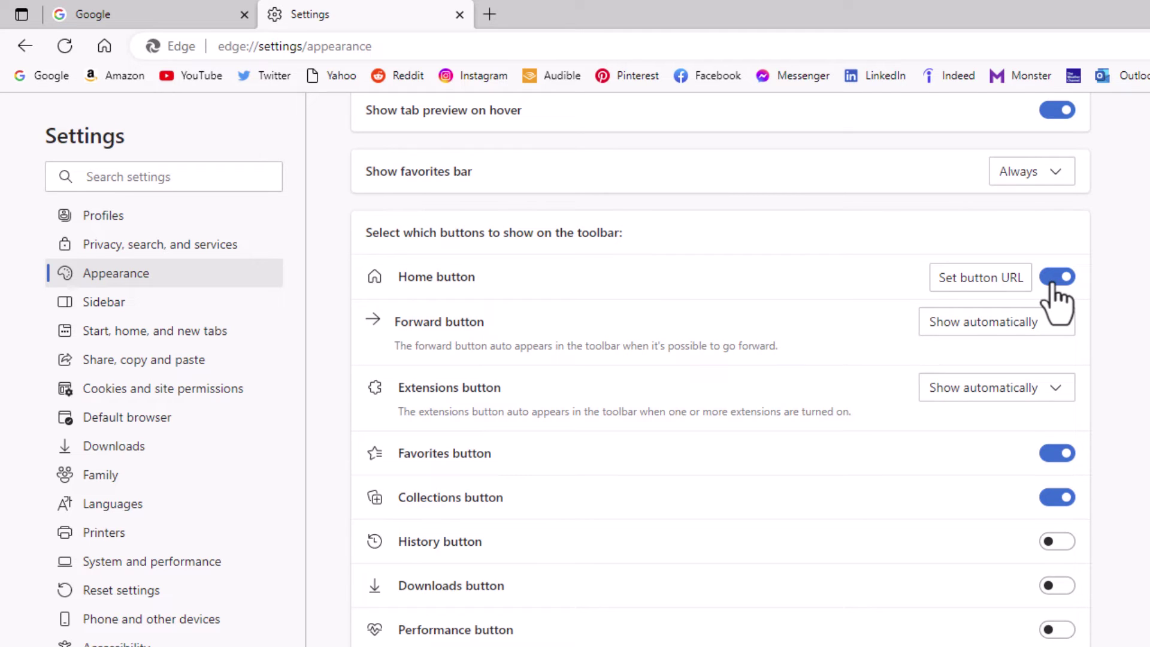
pyautogui.click(1056, 278)
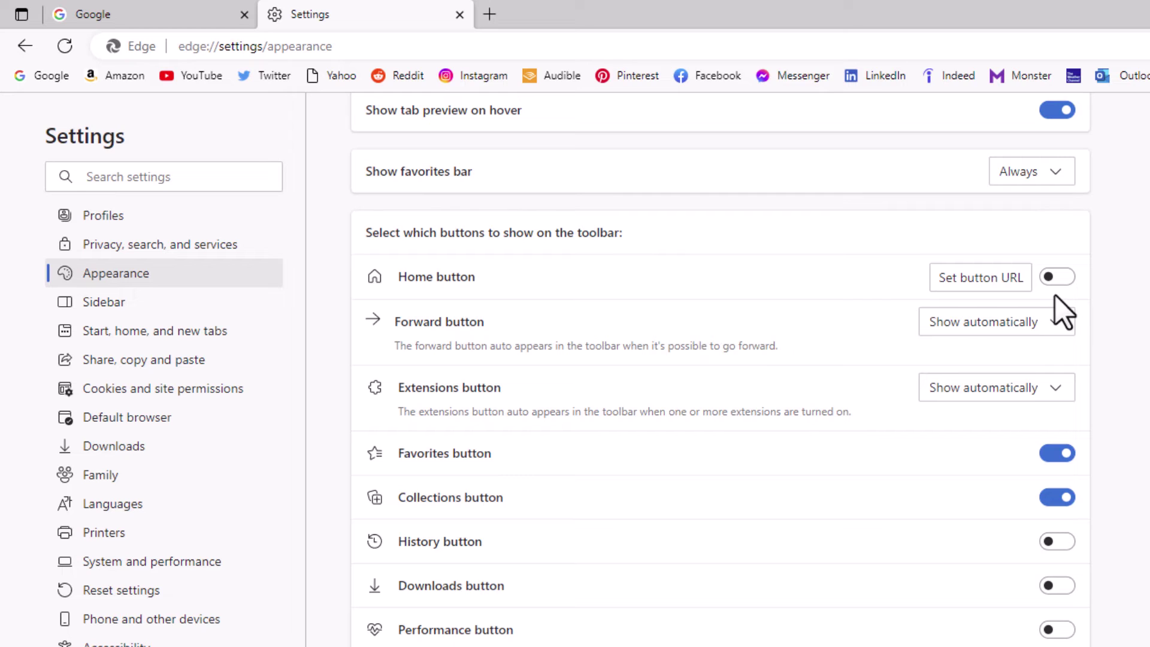
pyautogui.click(1058, 277)
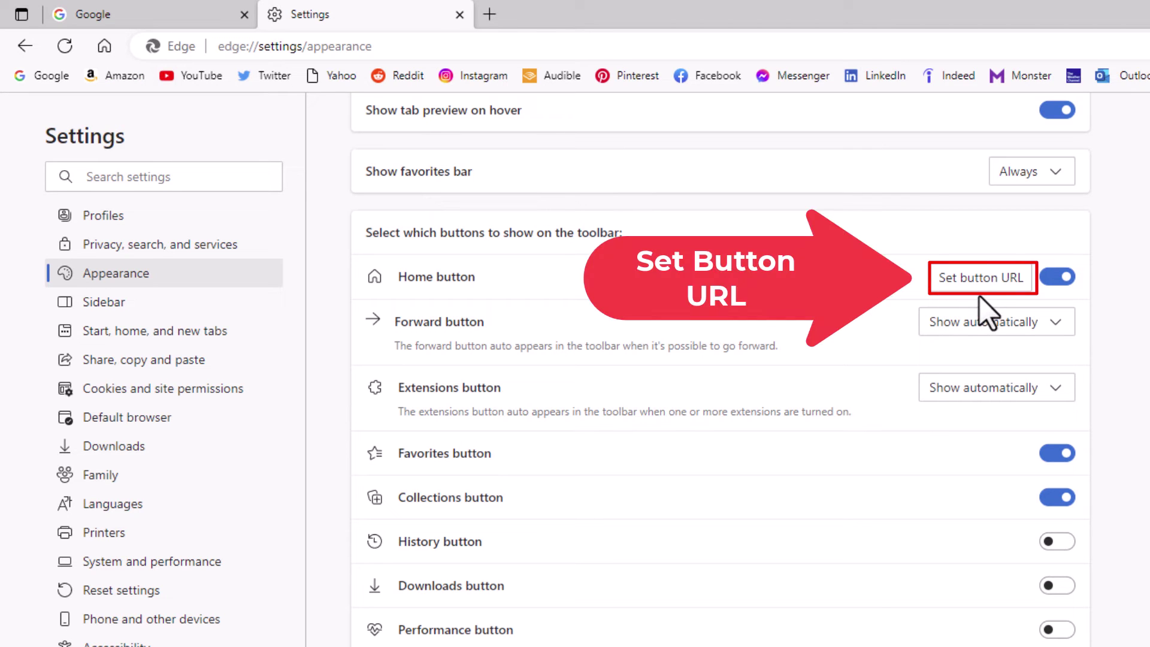
pyautogui.click(979, 284)
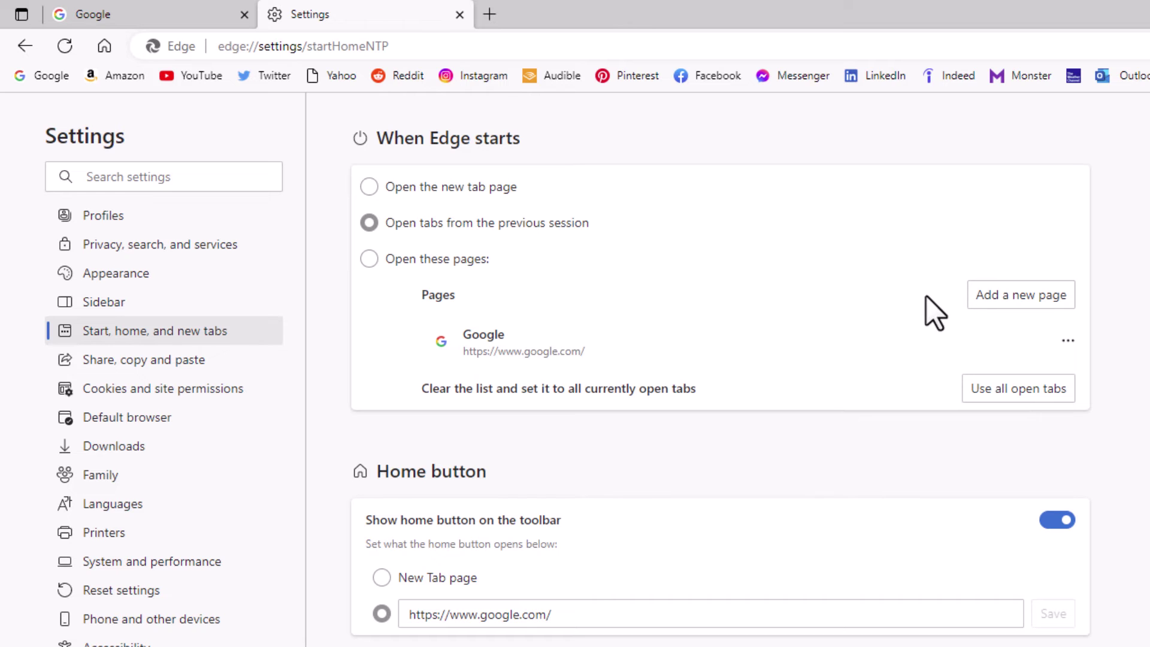